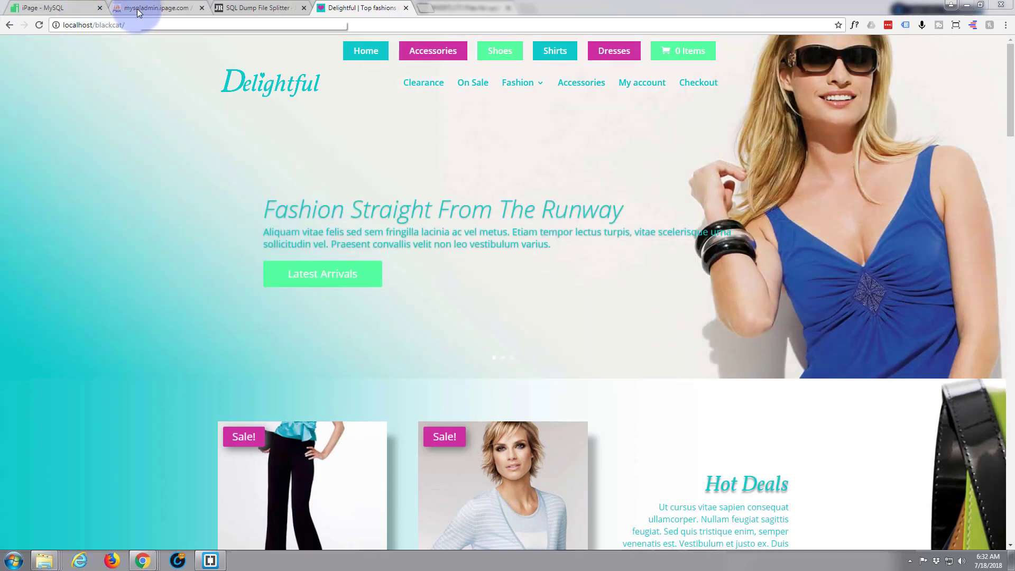
- Open the server's Import page in phpMyAdmin and compare its maximum upload size with the size of vpe.sql
{"action": "left_click", "coordinate": [138, 9]}
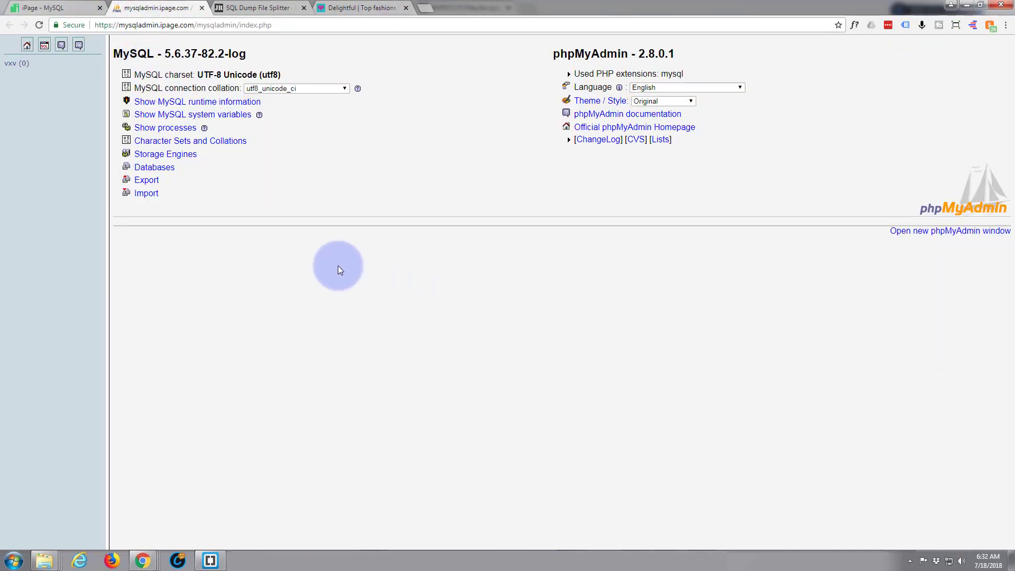
{"action": "left_click", "coordinate": [155, 193]}
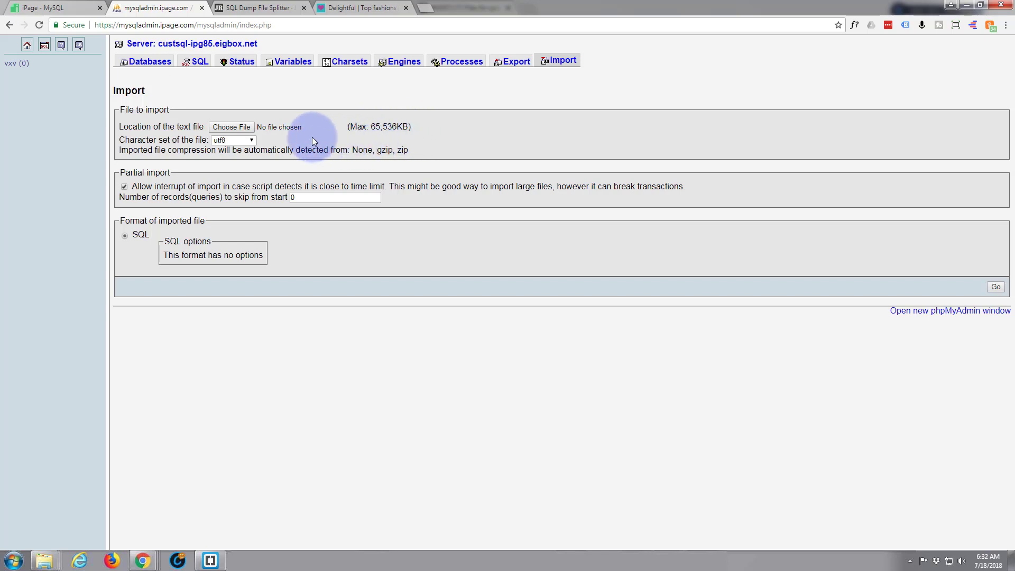
{"action": "left_click", "coordinate": [231, 126]}
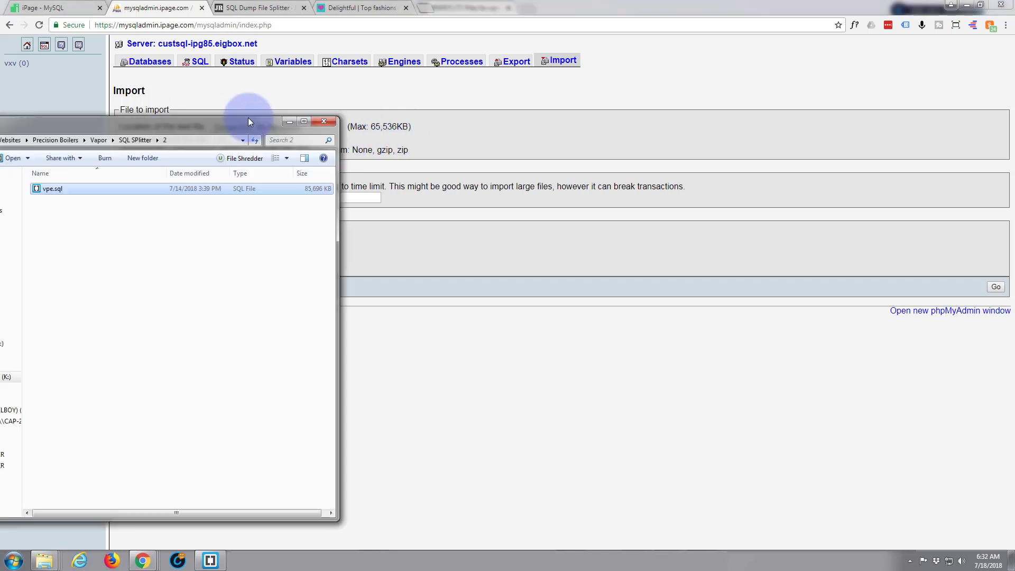
{"action": "left_click_drag", "start_coordinate": [249, 117], "coordinate": [418, 92]}
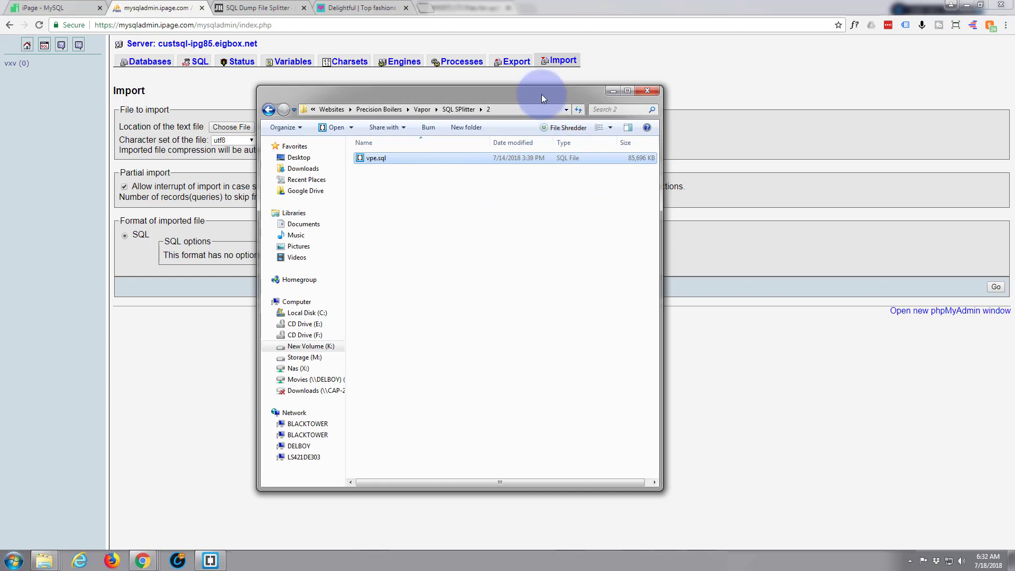
{"action": "left_click_drag", "start_coordinate": [541, 94], "coordinate": [0, 106]}
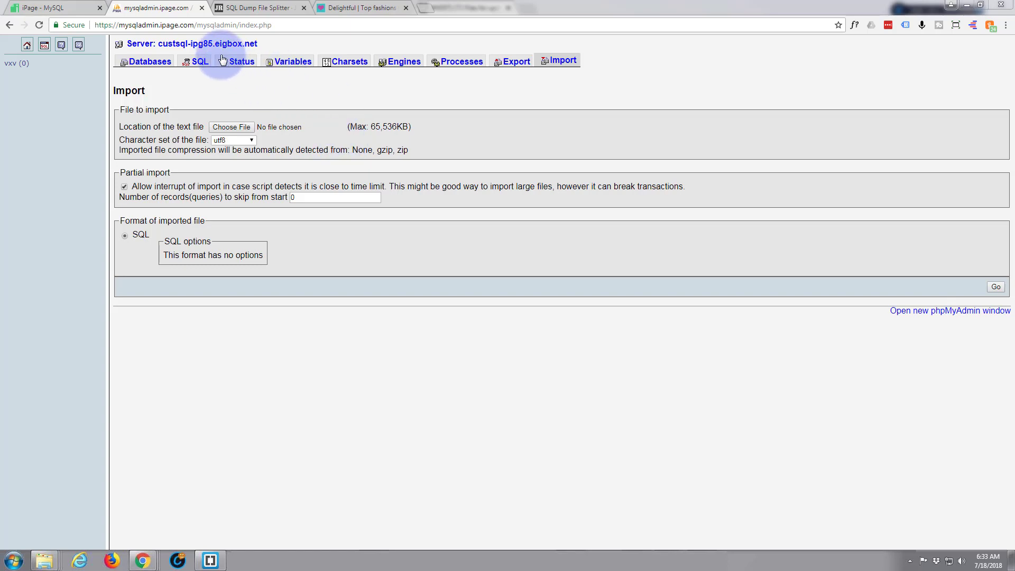
- Download SQLDumpSplitter 2 from the SQL Dump File Splitter article
{"action": "left_click", "coordinate": [250, 10]}
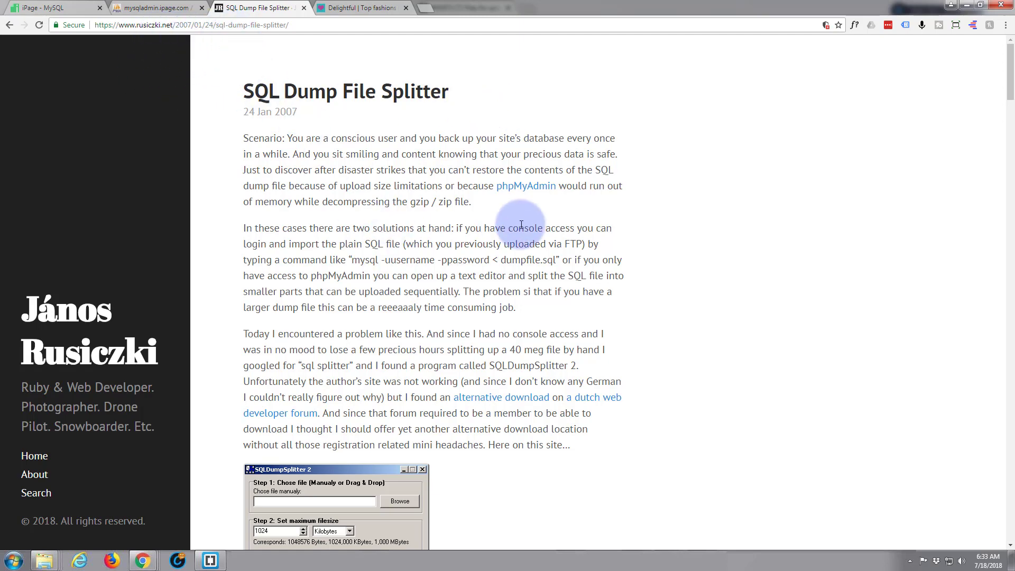
{"action": "scroll", "coordinate": [510, 211], "scroll_direction": "down", "scroll_amount": 3}
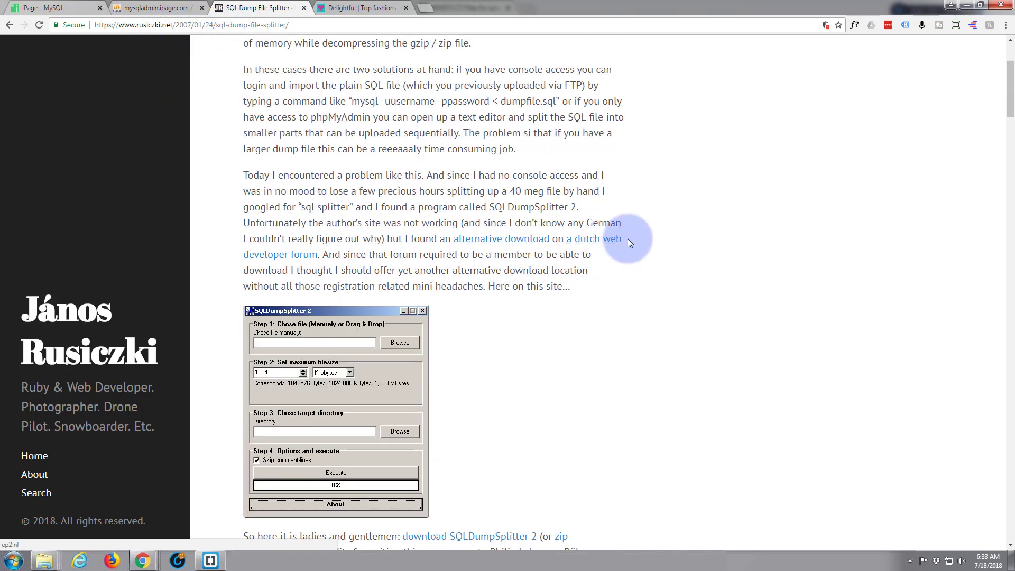
{"action": "scroll", "coordinate": [655, 240], "scroll_direction": "down", "scroll_amount": 3}
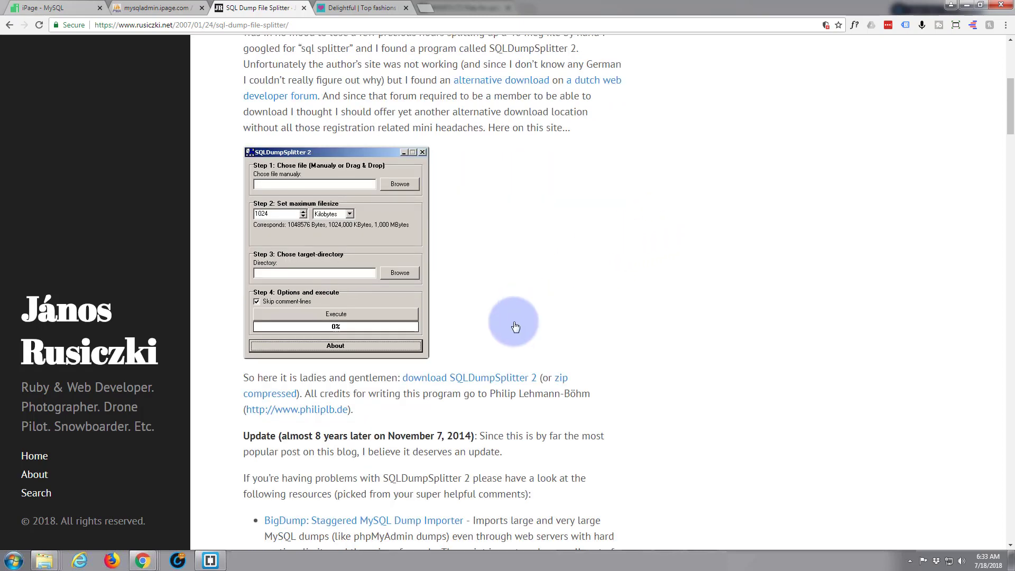
{"action": "left_click", "coordinate": [485, 378]}
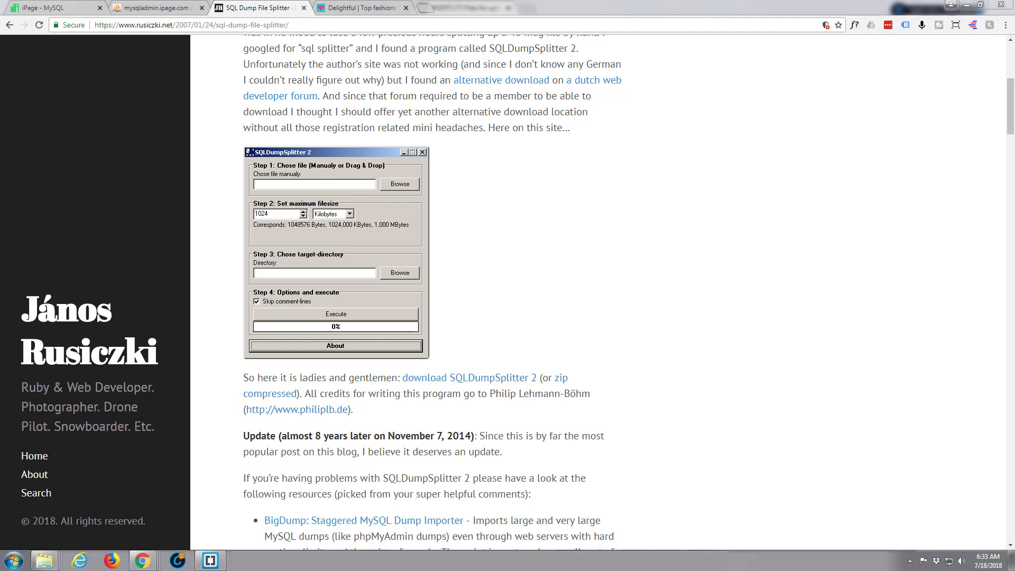
- Extract SQLDumpSplitter.rar directly into the folder that contains vpe.sql
{"action": "key", "text": "alt+Tab"}
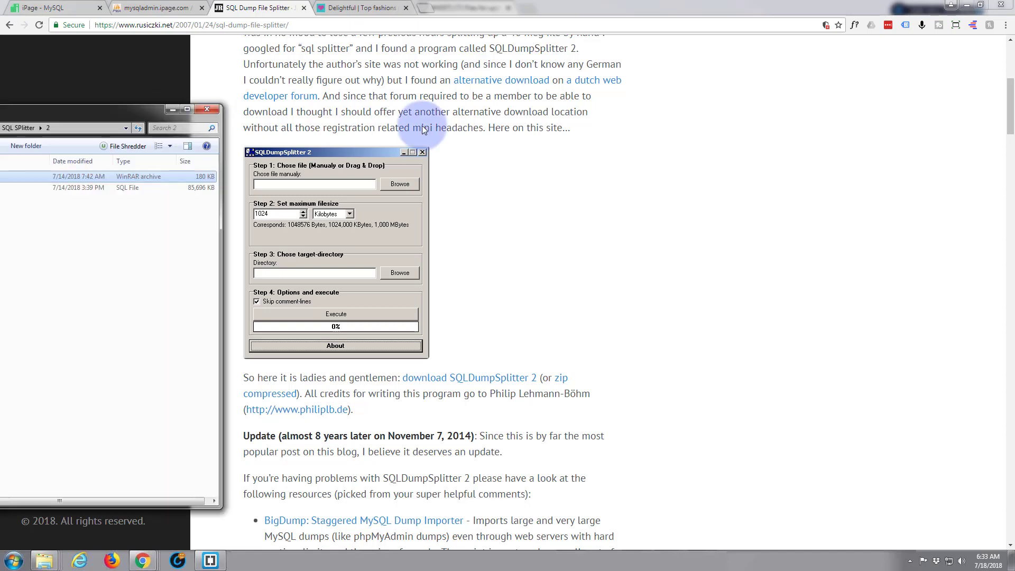
{"action": "left_click", "coordinate": [453, 176]}
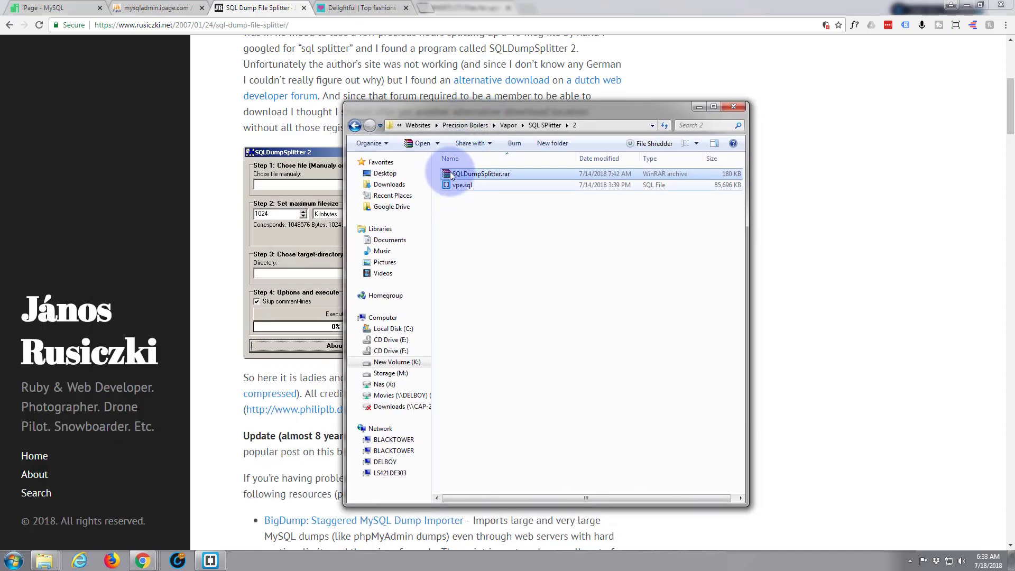
{"action": "right_click", "coordinate": [447, 176]}
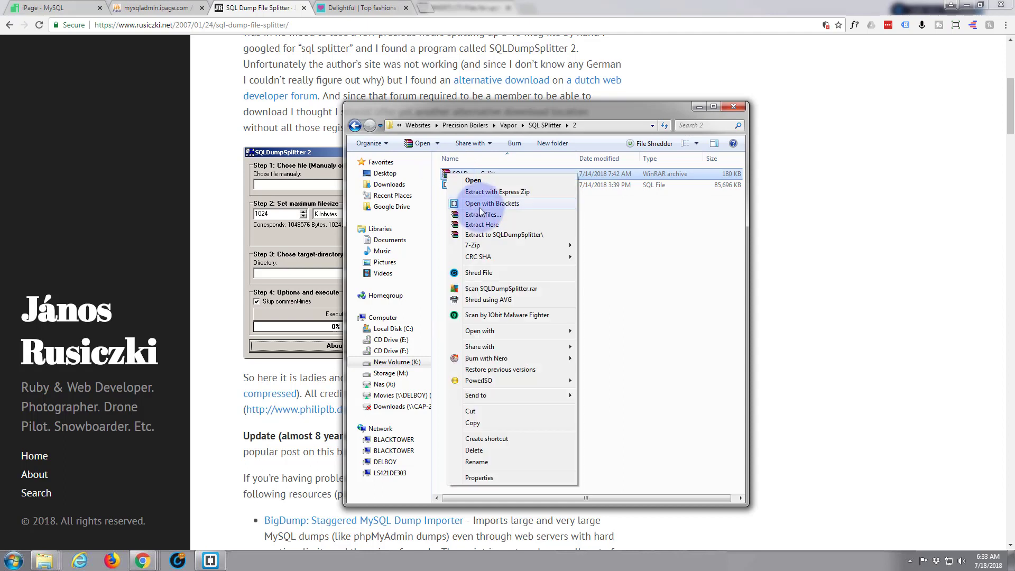
{"action": "left_click", "coordinate": [485, 224]}
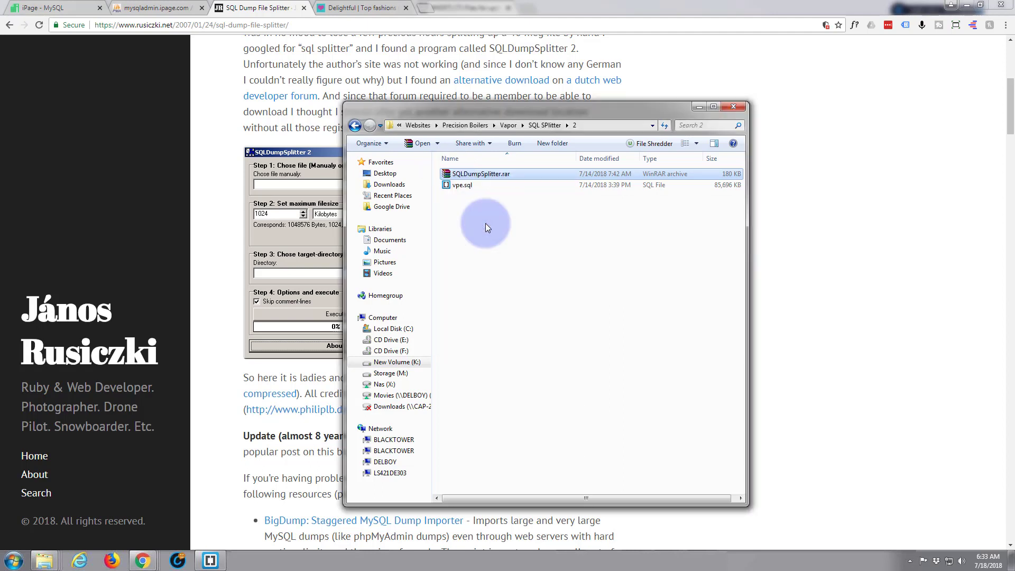
- Launch SQLDumpSplitter.exe and place its window beside the folder window
{"action": "left_click_drag", "start_coordinate": [485, 227], "coordinate": [445, 176]}
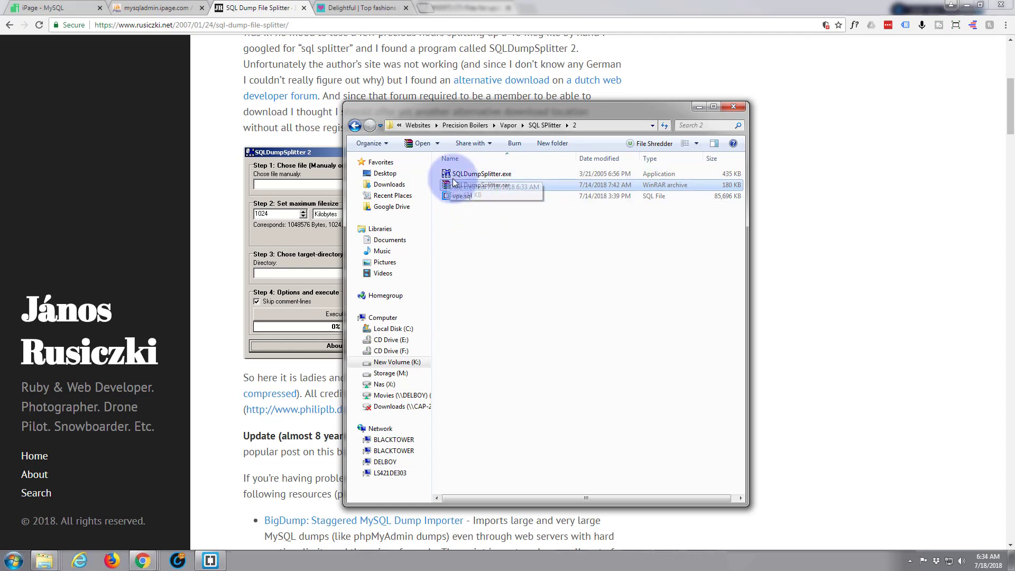
{"action": "double_click", "coordinate": [446, 175]}
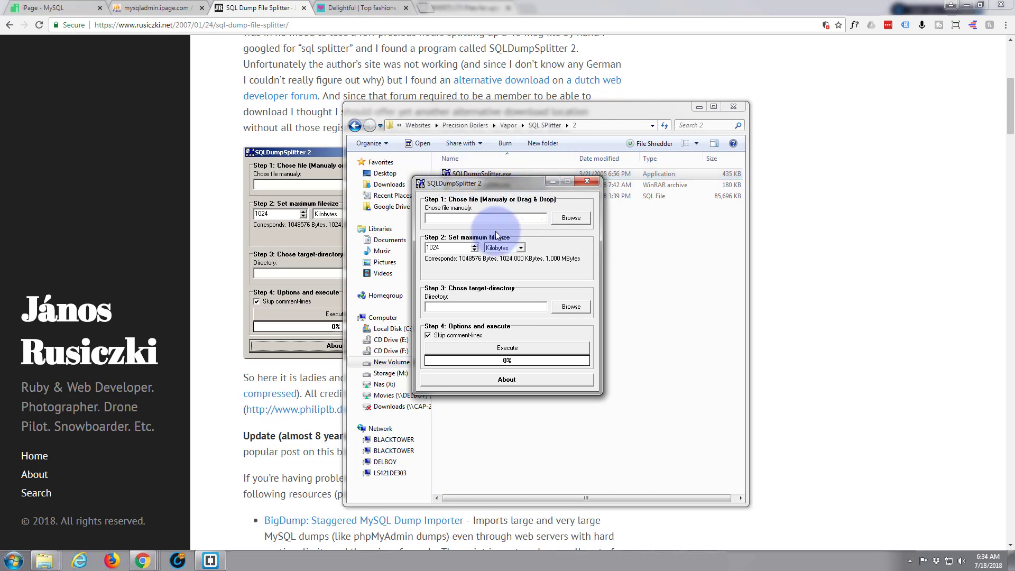
{"action": "left_click_drag", "start_coordinate": [493, 184], "coordinate": [782, 179]}
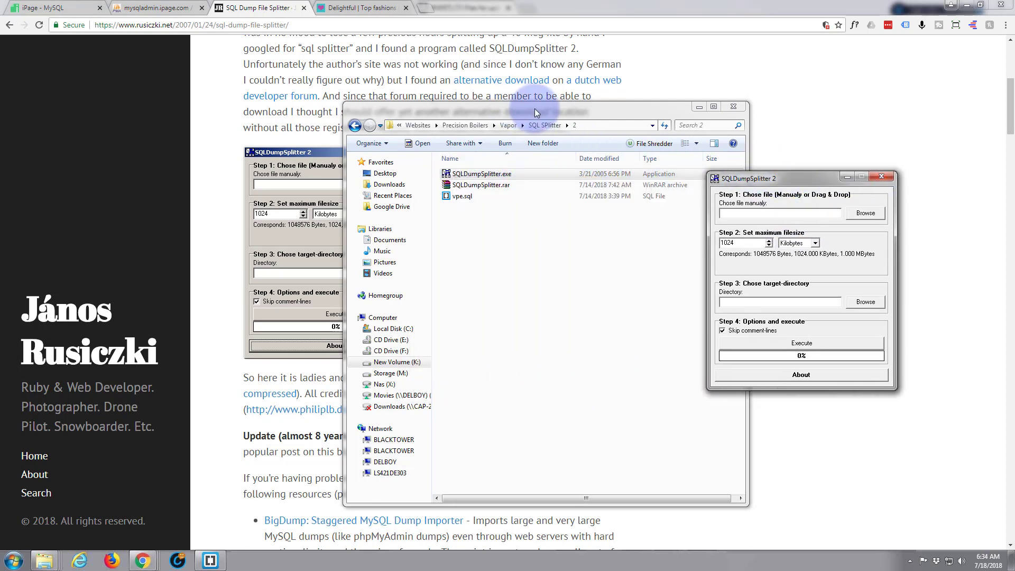
{"action": "left_click_drag", "start_coordinate": [535, 109], "coordinate": [315, 116]}
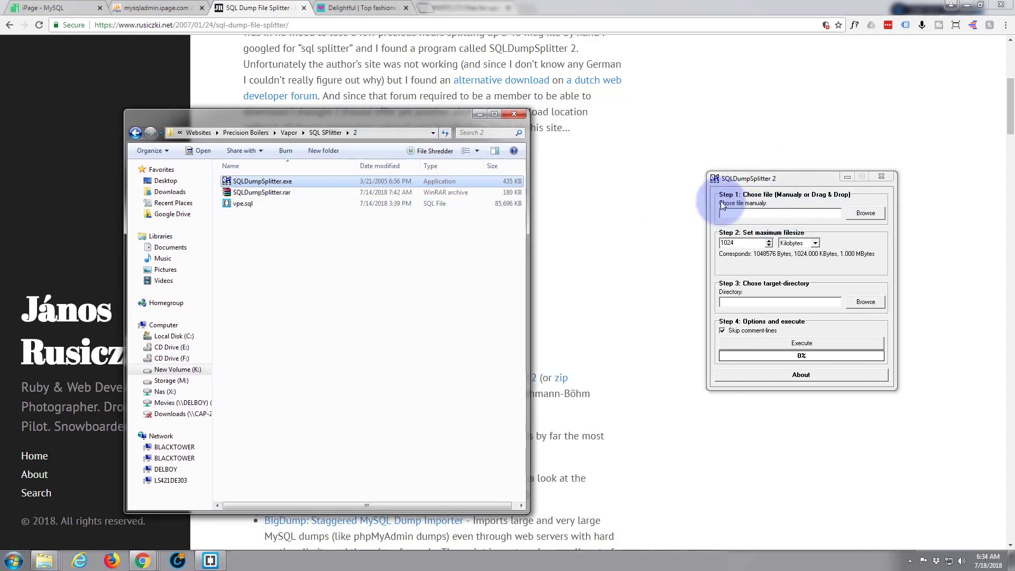
- Choose vpe.sql as the file to split and set the maximum file size to 50024 kilobytes
{"action": "left_click", "coordinate": [868, 214]}
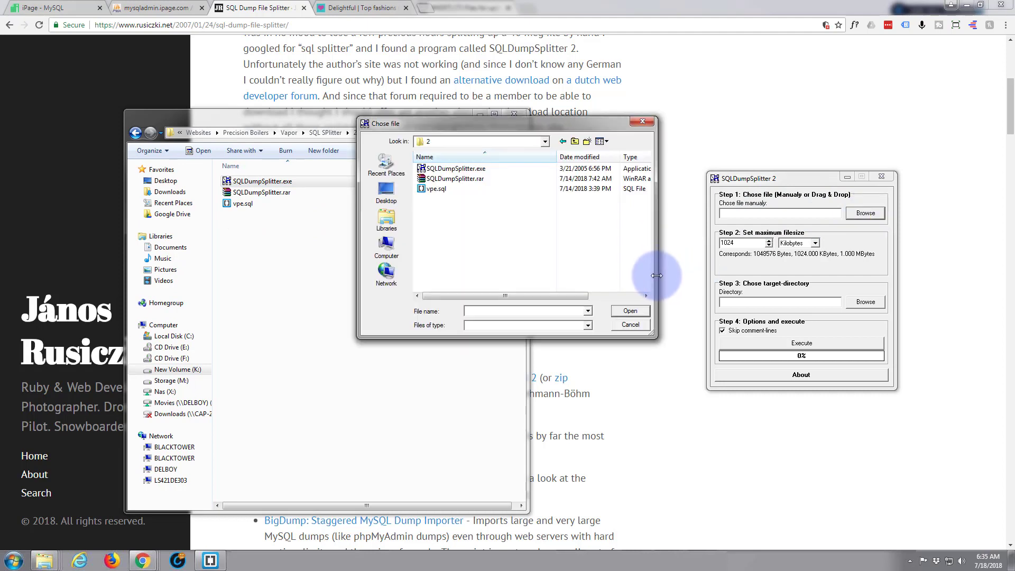
{"action": "left_click", "coordinate": [432, 189]}
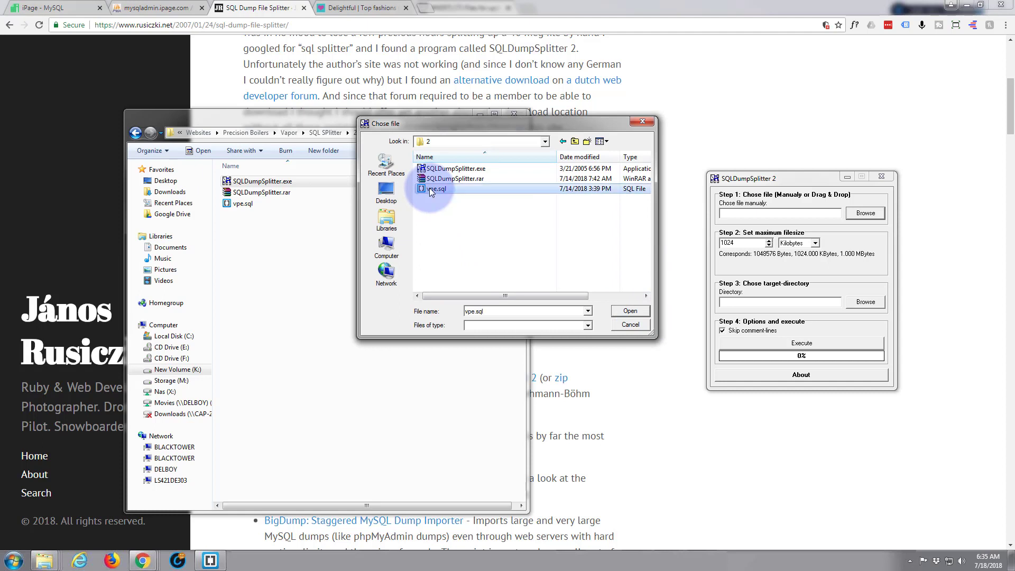
{"action": "left_click", "coordinate": [630, 311]}
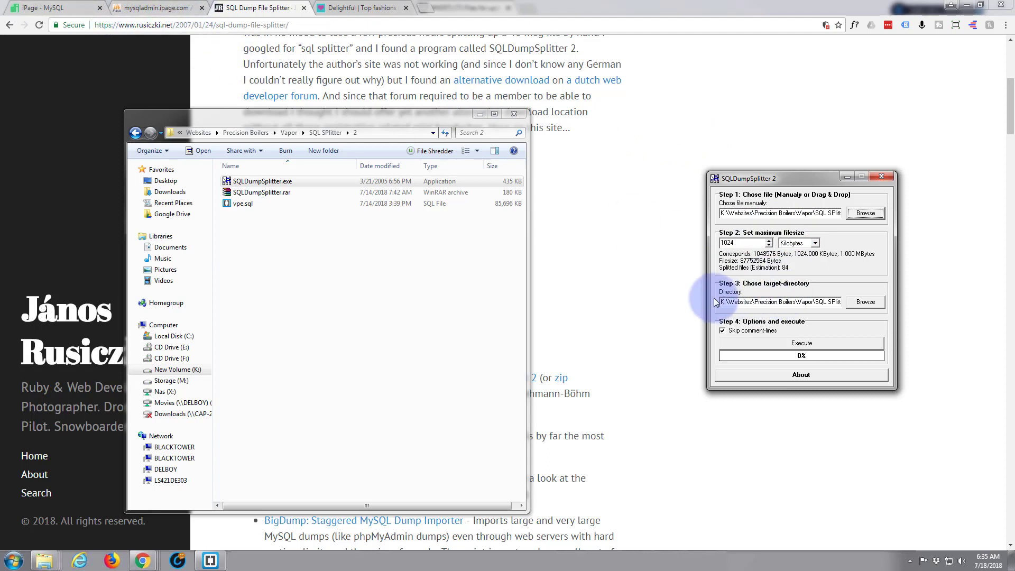
{"action": "left_click", "coordinate": [725, 243]}
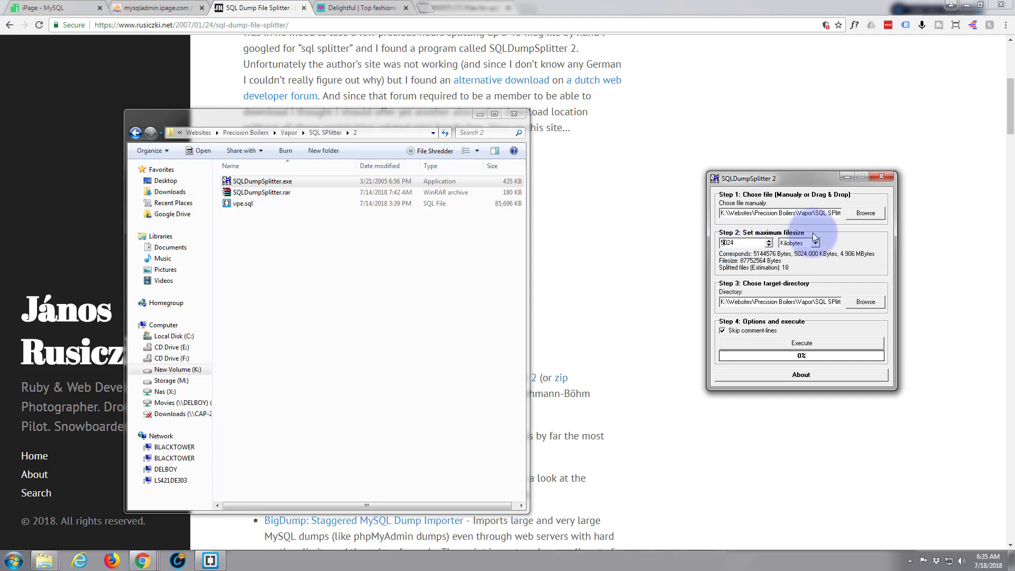
{"action": "type", "text": "50"}
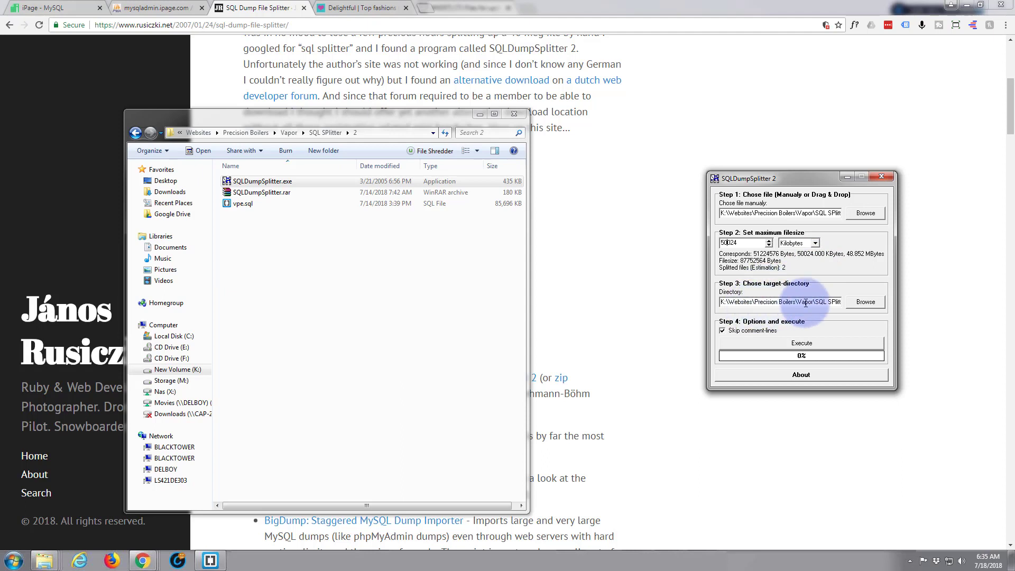
- Check the end of the target directory path and execute the split of vpe.sql
{"action": "left_click", "coordinate": [832, 301]}
{"action": "key", "text": "End"}
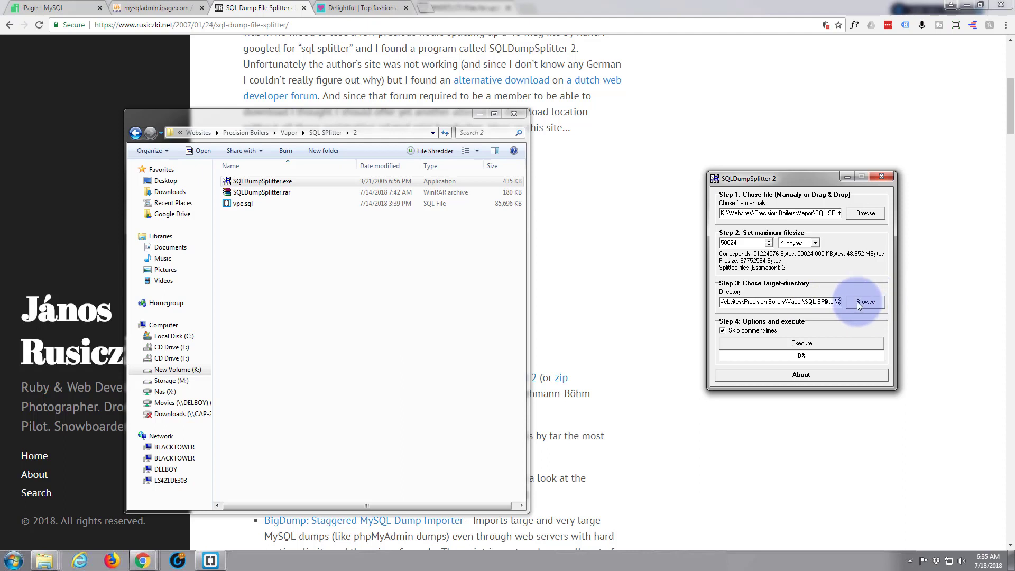
{"action": "left_click", "coordinate": [799, 344]}
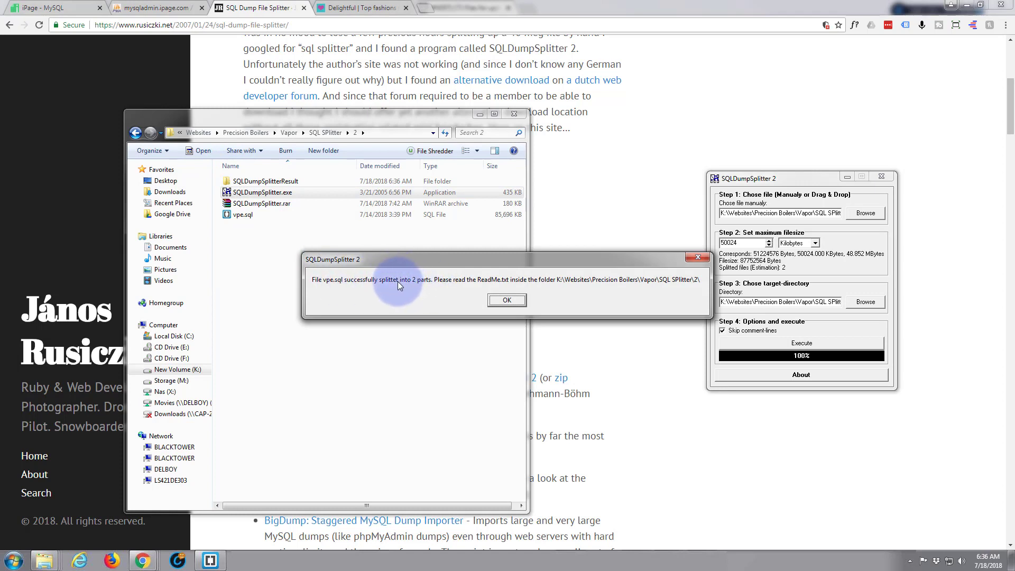
{"action": "left_click", "coordinate": [509, 300]}
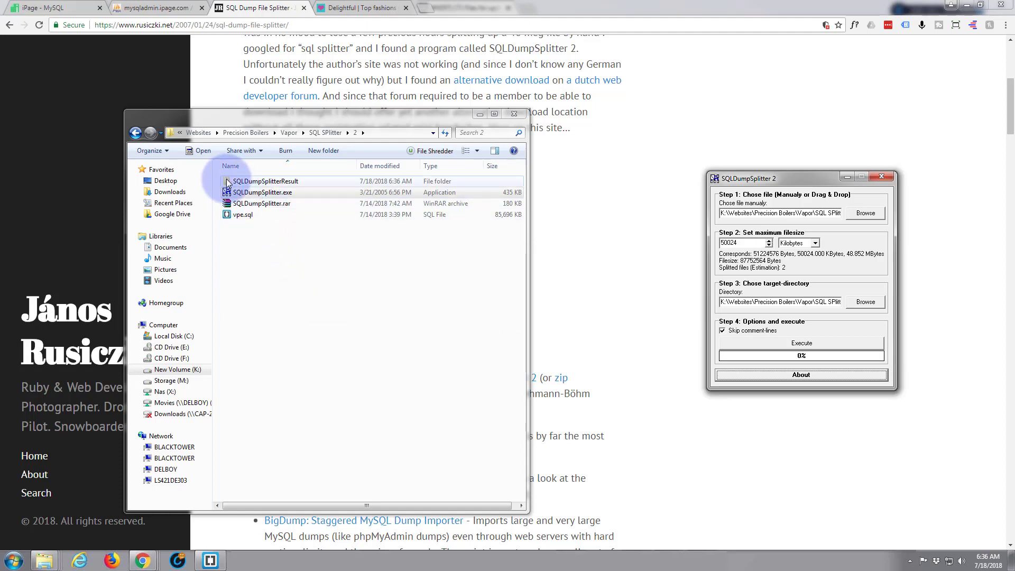
- Examine the split files in the SQLDumpSplitterResult folder, and close the folder and the splitter
{"action": "double_click", "coordinate": [248, 182]}
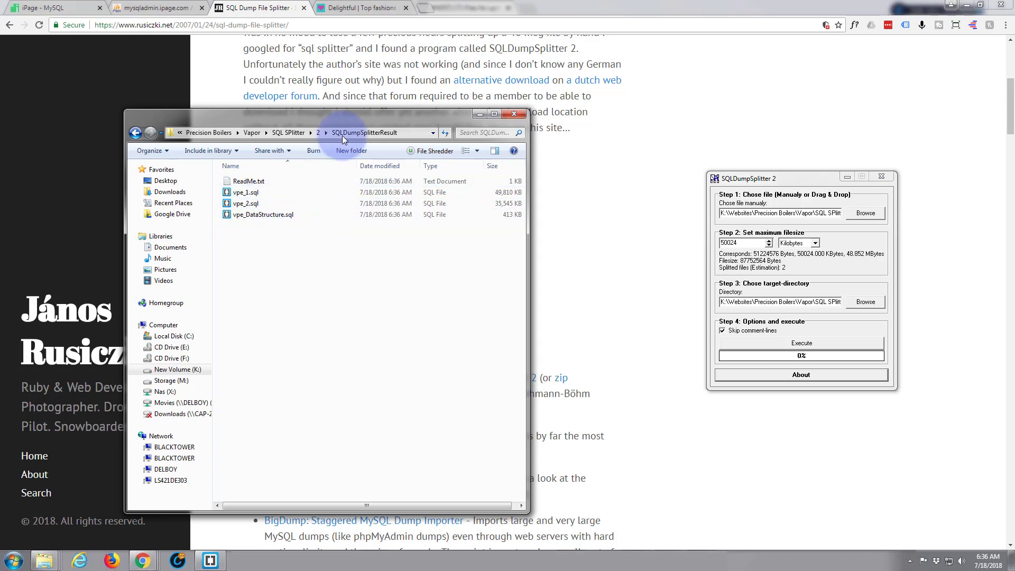
{"action": "key", "text": "alt+F4"}
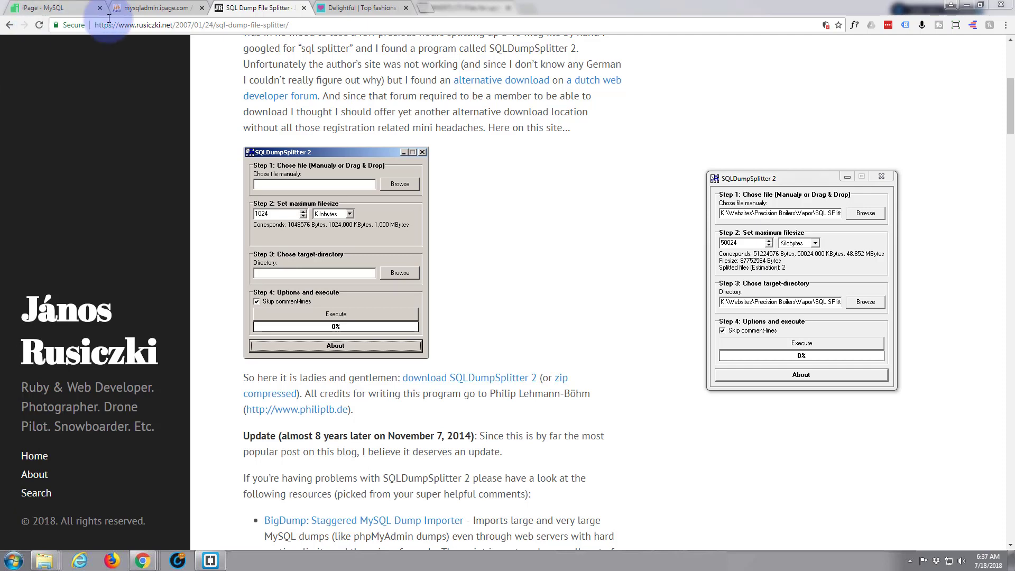
{"action": "key", "text": "alt+F4"}
- Import vpe_DataStructure.sql into the database through phpMyAdmin
{"action": "left_click", "coordinate": [157, 10]}
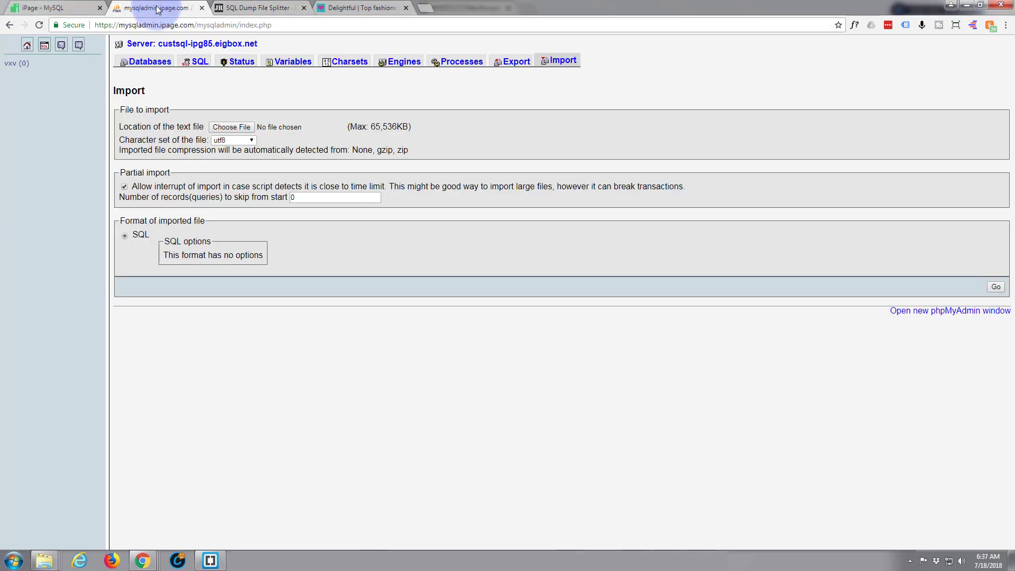
{"action": "left_click", "coordinate": [239, 127]}
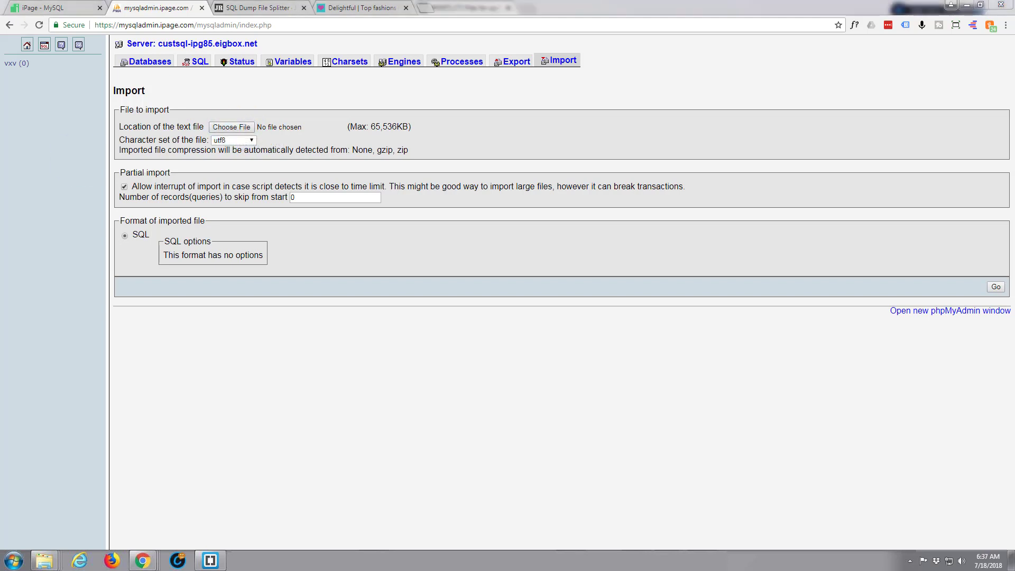
{"action": "left_click_drag", "start_coordinate": [289, 128], "coordinate": [248, 128]}
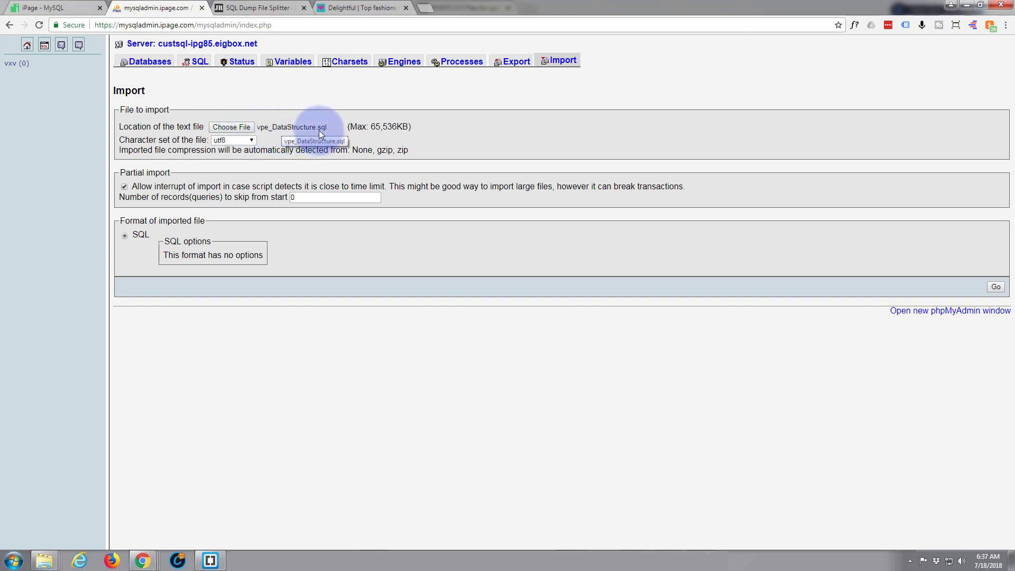
{"action": "left_click", "coordinate": [996, 289]}
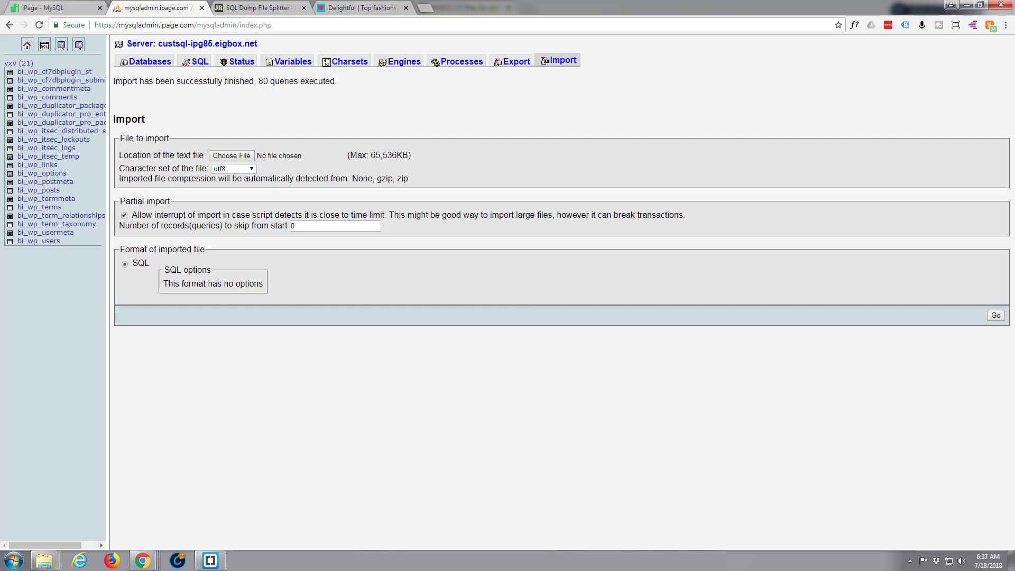
- Select vpe_1.sql from the SQLDumpSplitterResult folder as the import file and start its import
{"action": "key", "text": "alt+Tab"}
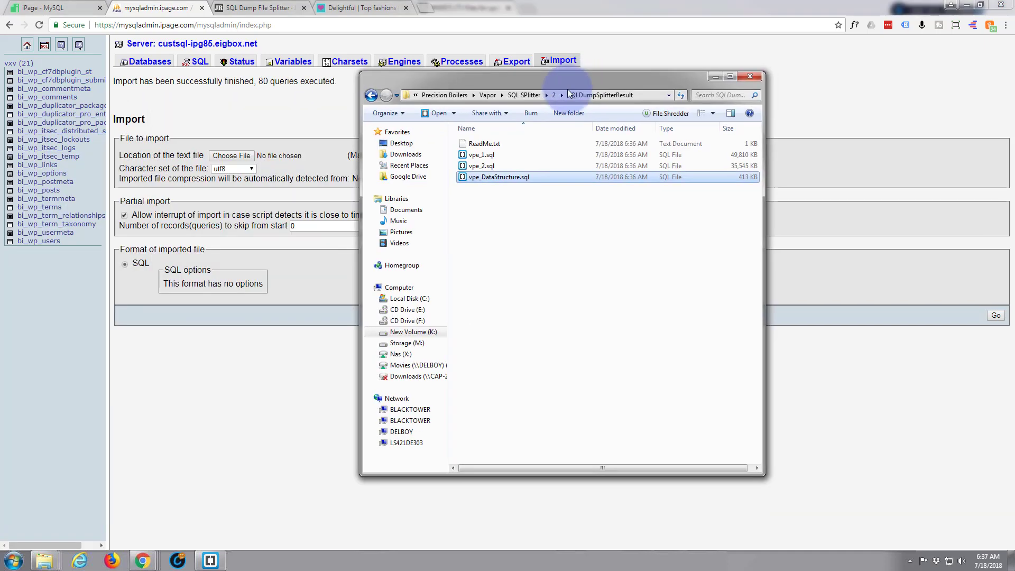
{"action": "left_click", "coordinate": [483, 178]}
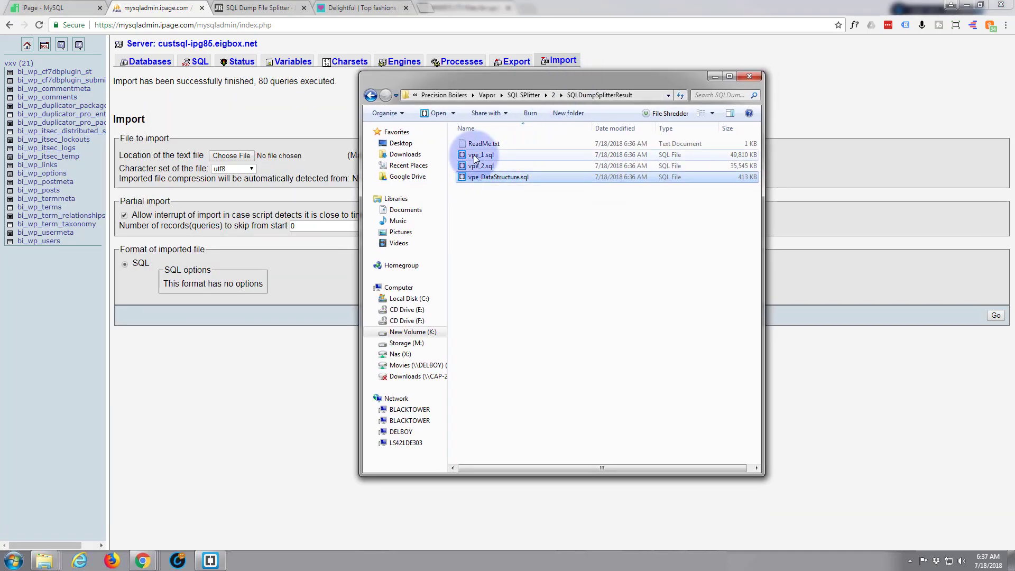
{"action": "left_click", "coordinate": [344, 100]}
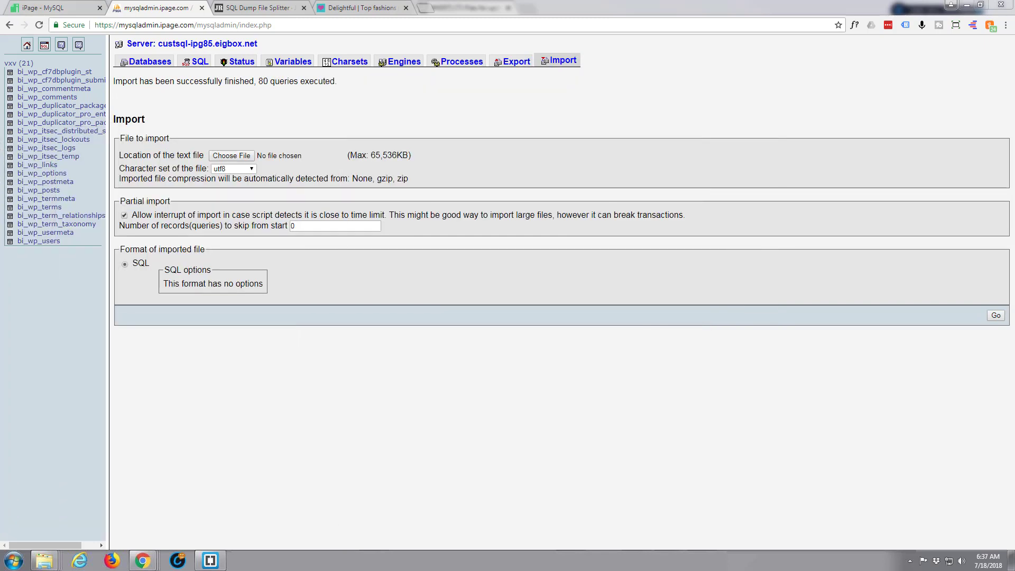
{"action": "left_click_drag", "start_coordinate": [175, 175], "coordinate": [239, 154]}
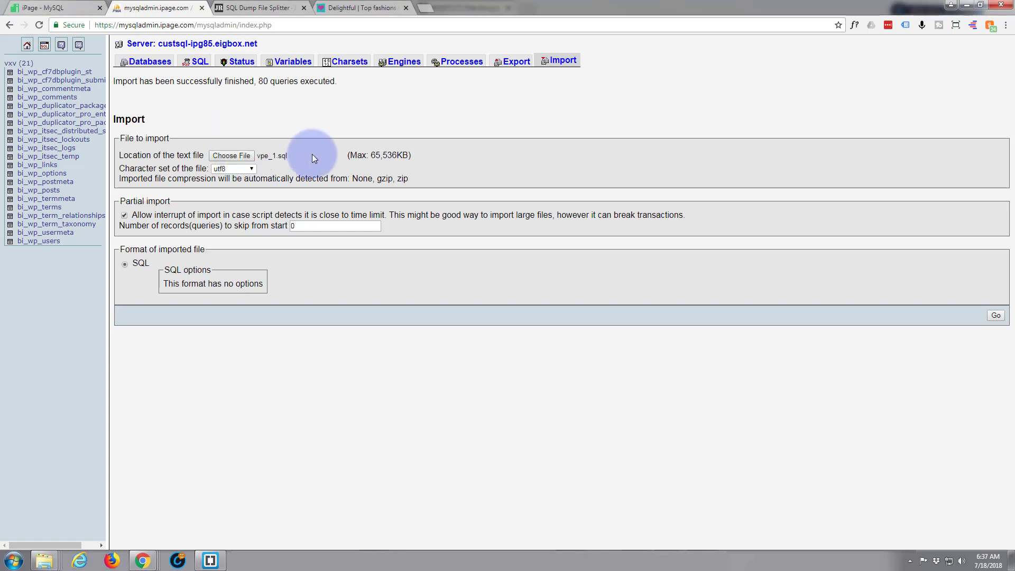
{"action": "left_click", "coordinate": [995, 315]}
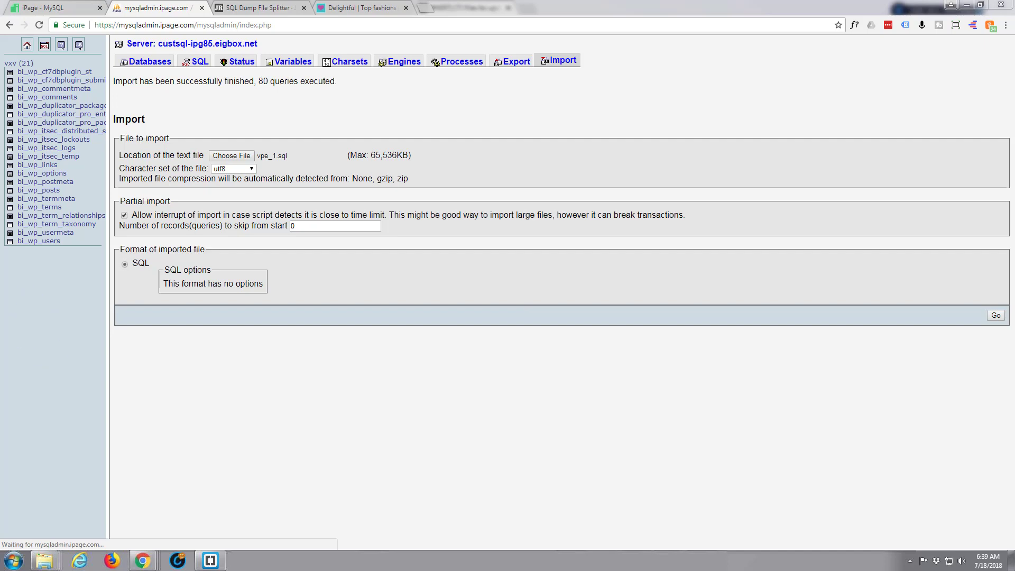
- Set vpe_2.sql from the SQLDumpSplitterResult folder as the next file to import
{"action": "left_click", "coordinate": [222, 155]}
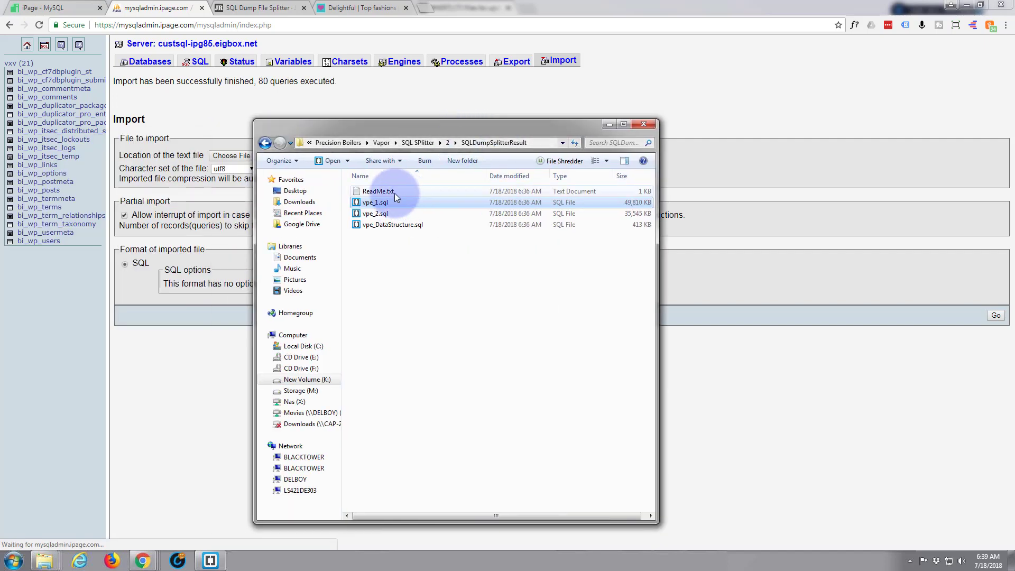
{"action": "left_click_drag", "start_coordinate": [410, 129], "coordinate": [0, 74]}
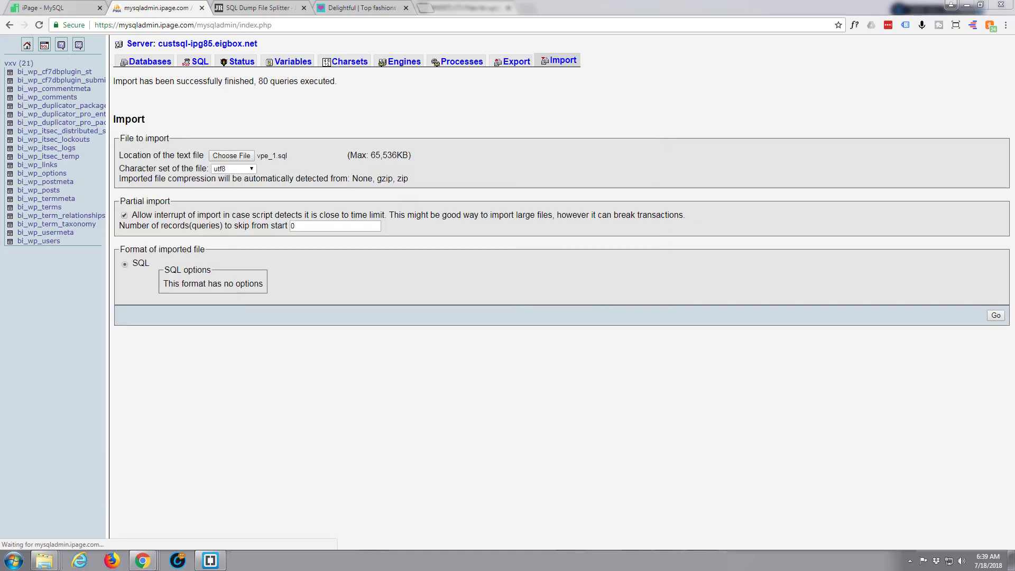
{"action": "left_click_drag", "start_coordinate": [91, 114], "coordinate": [231, 157]}
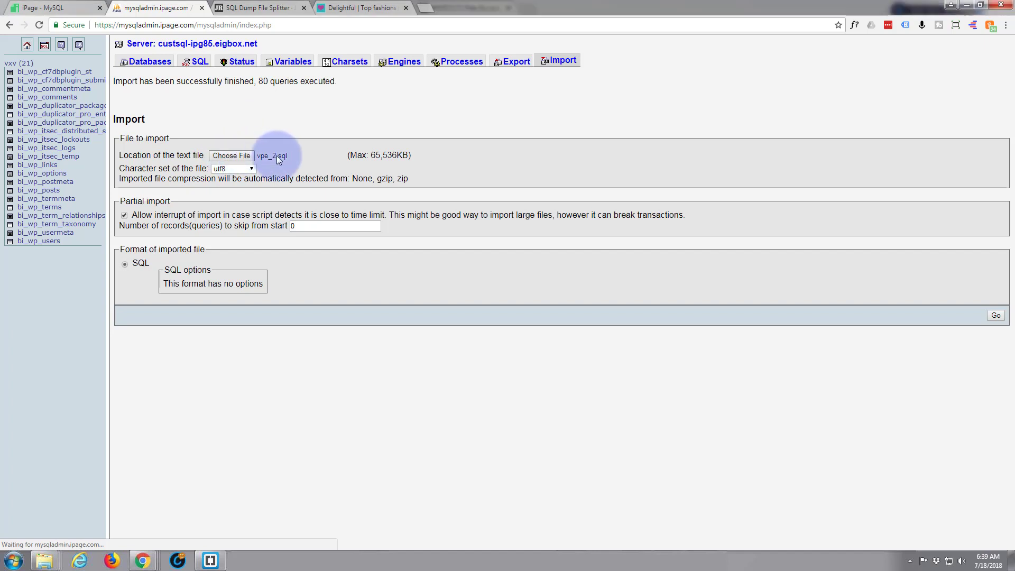